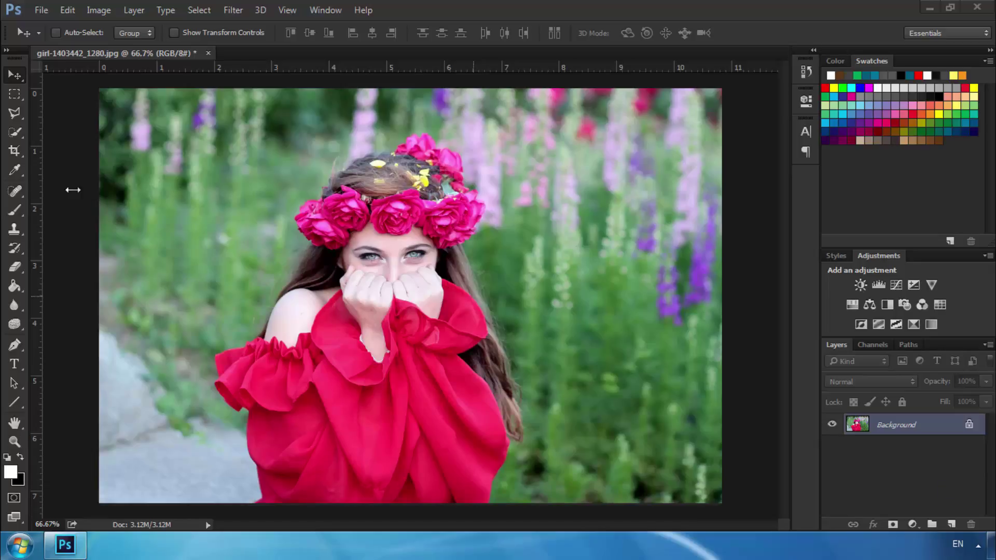
Switch from the Lasso tool to the Polygonal Lasso Tool.
{"action": "left_click", "coordinate": [11, 111]}
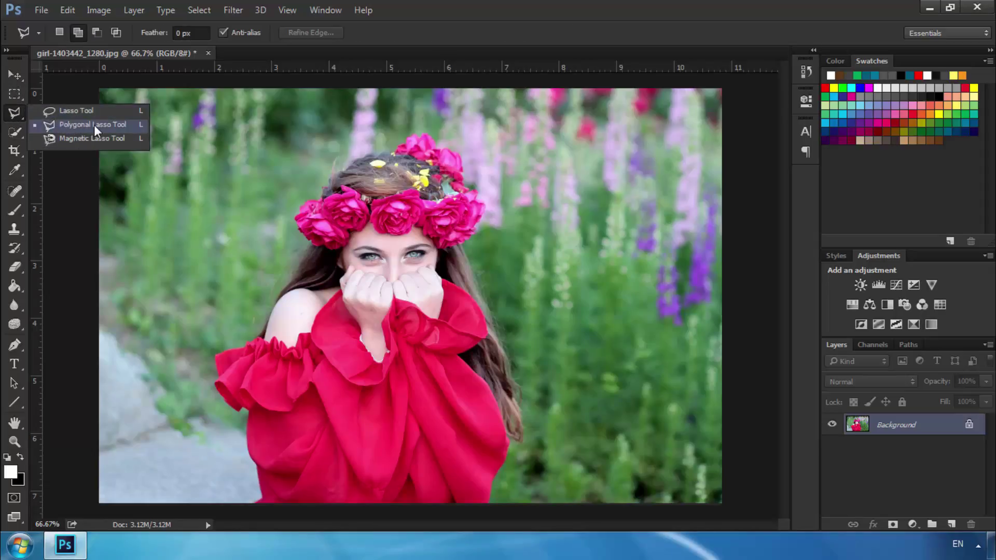
{"action": "left_click", "coordinate": [17, 110]}
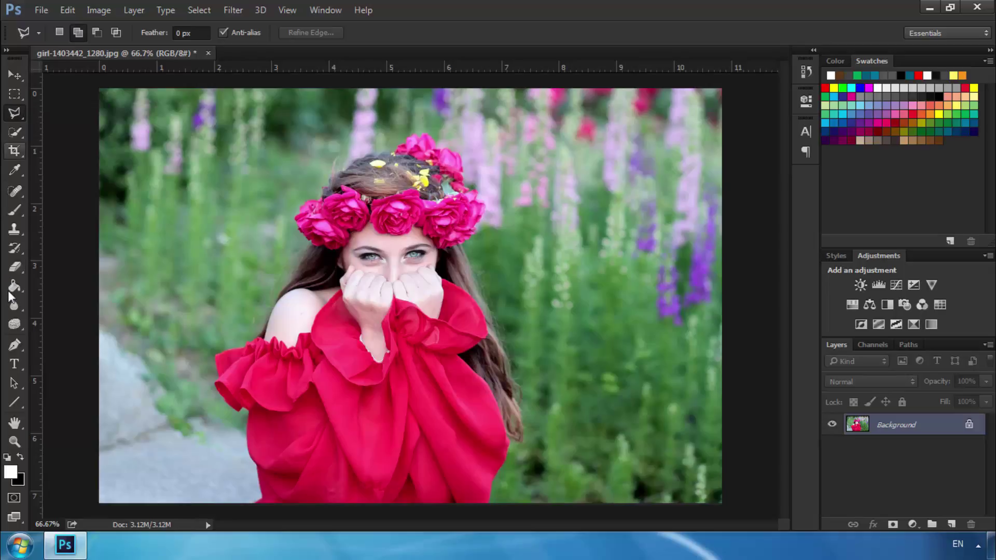
Switch to the Pen tool and zoom in on the lower part of the dress.
{"action": "left_click", "coordinate": [17, 350]}
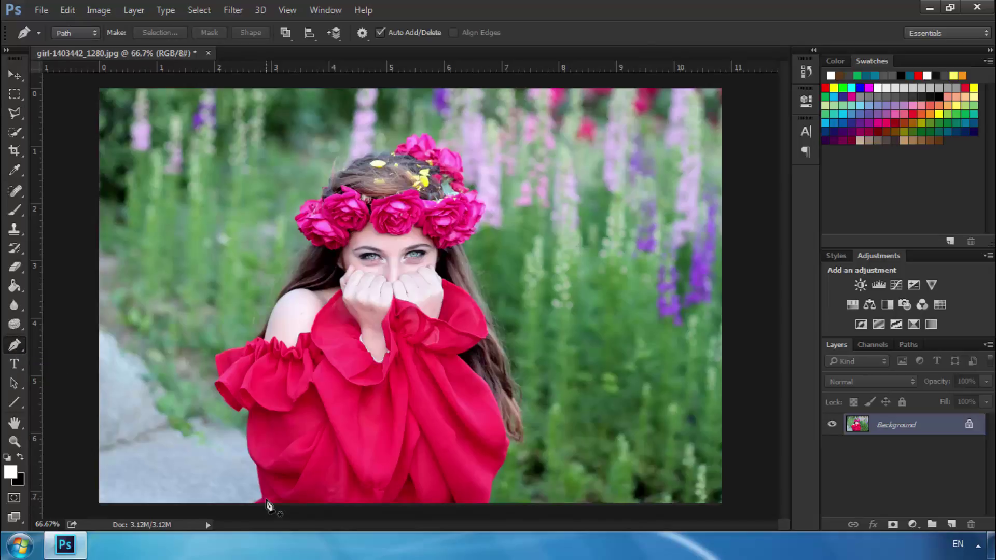
{"action": "key", "text": "ctrl+plus"}
{"action": "key", "text": "ctrl+plus"}
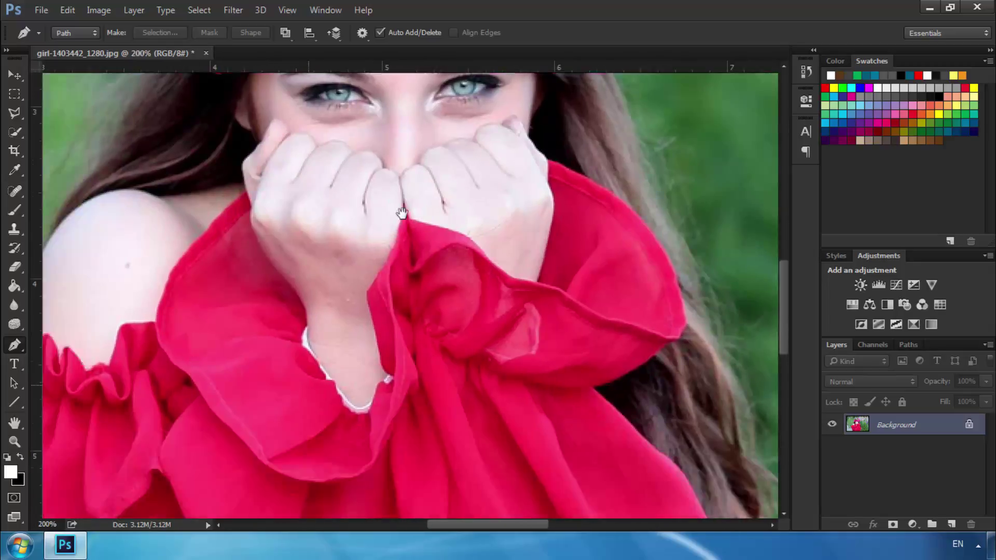
{"action": "left_click_drag", "start_coordinate": [268, 506], "coordinate": [398, 222]}
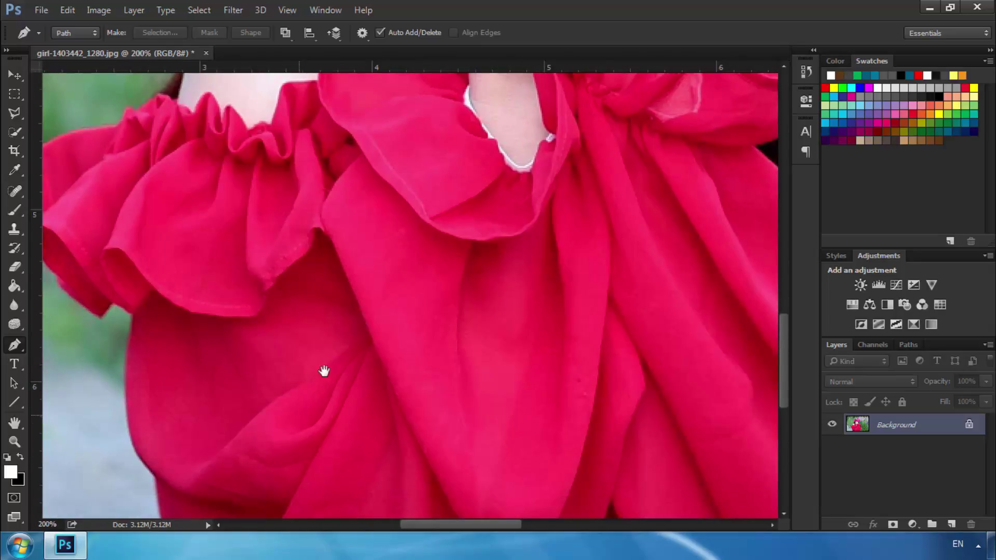
{"action": "mouse_move", "coordinate": [324, 371]}
{"action": "left_mouse_down"}
{"action": "mouse_move", "coordinate": [418, 234]}
{"action": "mouse_move", "coordinate": [409, 307]}
{"action": "mouse_move", "coordinate": [391, 349]}
{"action": "mouse_move", "coordinate": [363, 281]}
{"action": "left_mouse_up"}
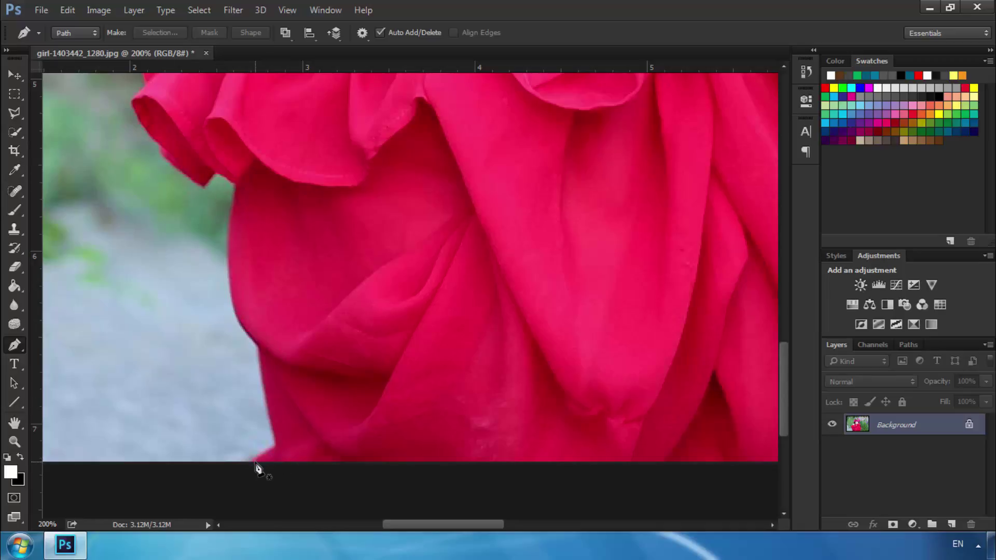
Place path anchors from the dress bottom up its left edge toward the shoulder ruffle.
{"action": "left_click", "coordinate": [256, 461]}
{"action": "left_click_drag", "start_coordinate": [264, 455], "coordinate": [275, 441]}
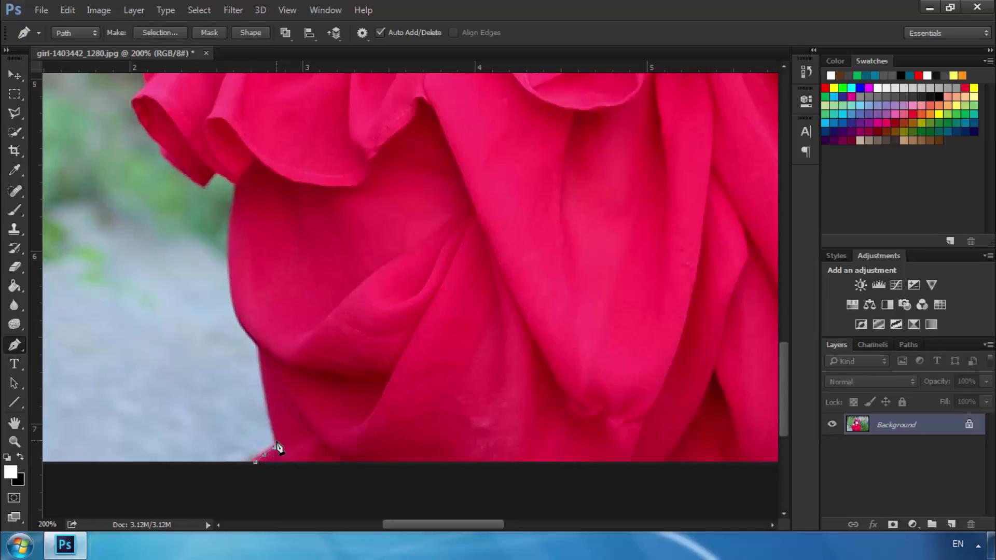
{"action": "left_click", "coordinate": [273, 434]}
{"action": "left_click", "coordinate": [261, 378]}
{"action": "left_click", "coordinate": [259, 343]}
{"action": "left_click", "coordinate": [235, 312]}
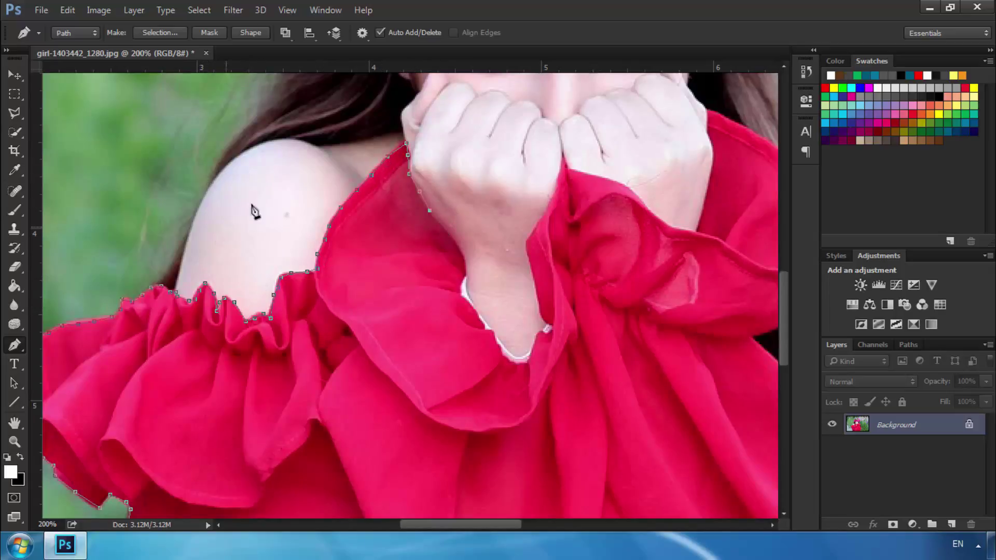
Extend the dress path down along the wrist edge.
{"action": "left_click_drag", "start_coordinate": [435, 233], "coordinate": [285, 302]}
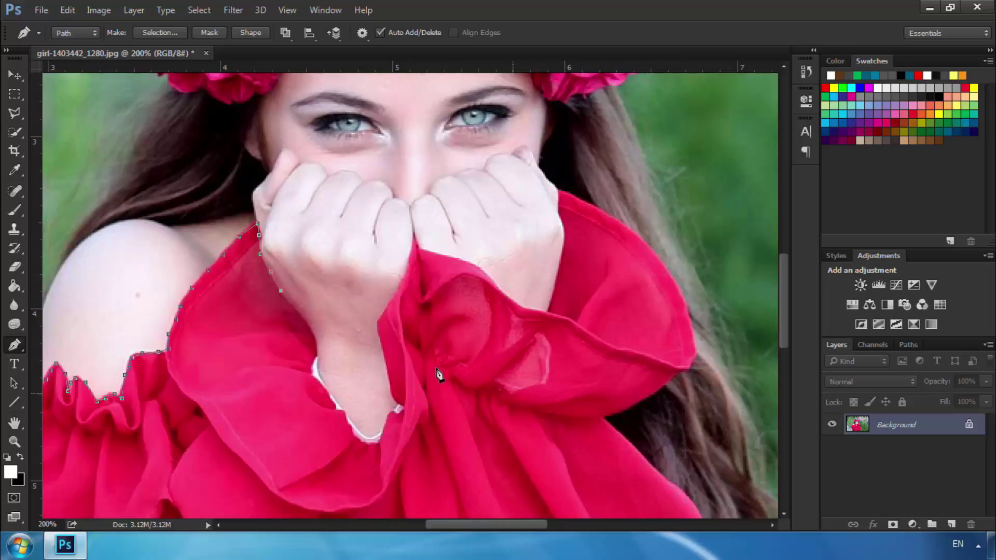
{"action": "left_click", "coordinate": [289, 304]}
{"action": "left_click", "coordinate": [301, 315]}
{"action": "left_click", "coordinate": [312, 332]}
{"action": "left_click", "coordinate": [317, 352]}
{"action": "left_click", "coordinate": [317, 379]}
{"action": "left_click", "coordinate": [325, 391]}
Trace the path around the wrist, up to the fingers and along the sleeve.
{"action": "left_click", "coordinate": [361, 443]}
{"action": "left_click", "coordinate": [402, 405]}
{"action": "left_click", "coordinate": [385, 357]}
{"action": "left_click", "coordinate": [392, 298]}
{"action": "left_click", "coordinate": [415, 238]}
{"action": "left_click", "coordinate": [425, 249]}
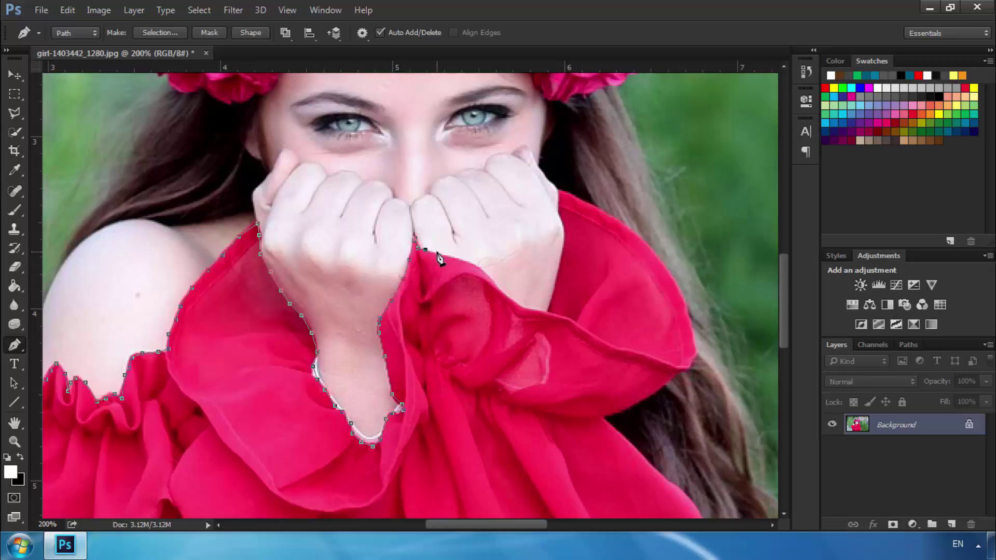
{"action": "left_click", "coordinate": [452, 256]}
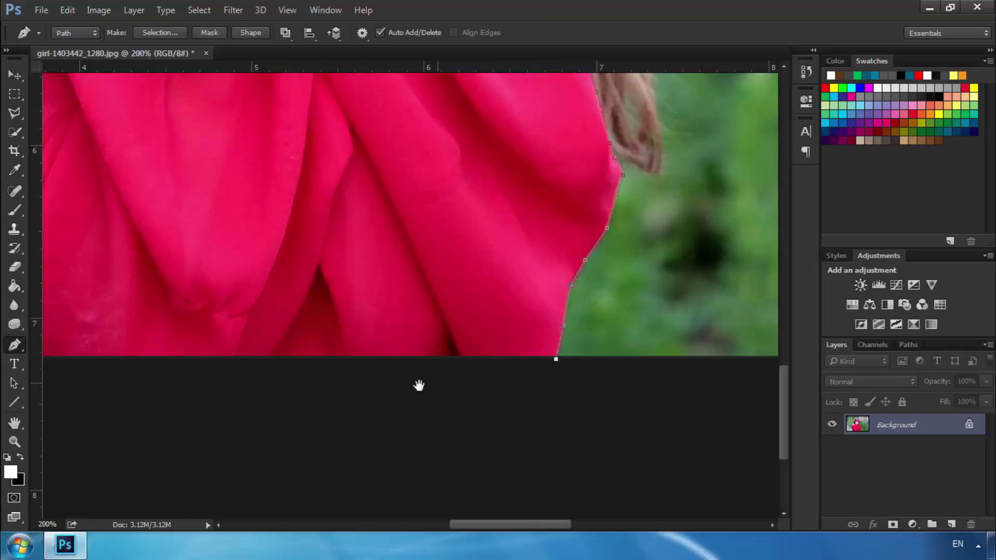
Close the path at its starting anchor on the dress bottom, then view the whole photo.
{"action": "left_click_drag", "start_coordinate": [459, 398], "coordinate": [684, 394]}
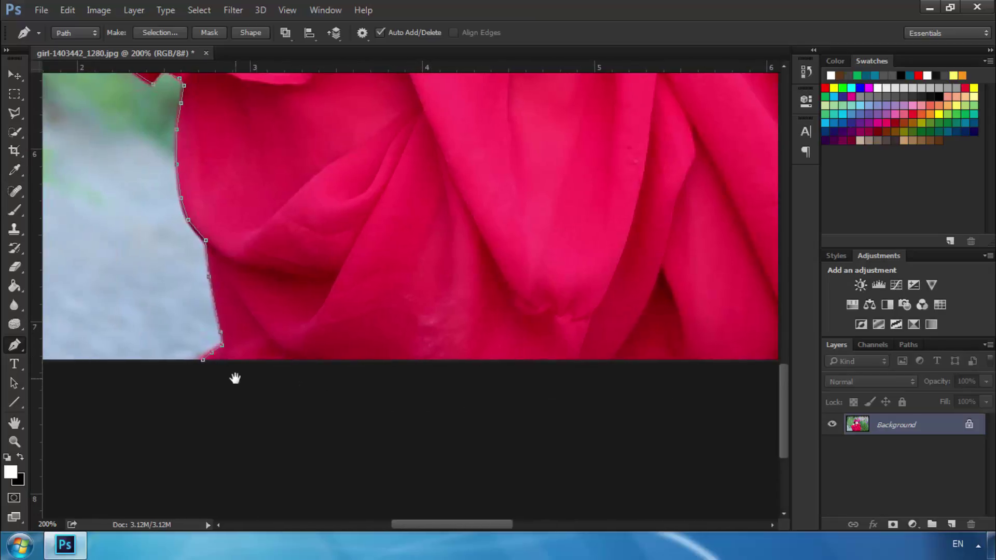
{"action": "left_click_drag", "start_coordinate": [235, 381], "coordinate": [312, 374]}
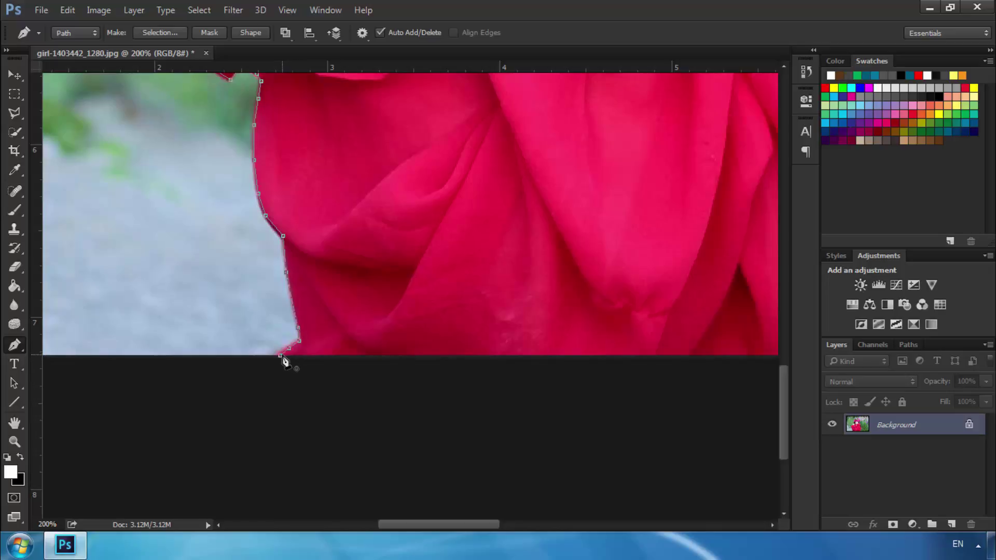
{"action": "left_click", "coordinate": [281, 358]}
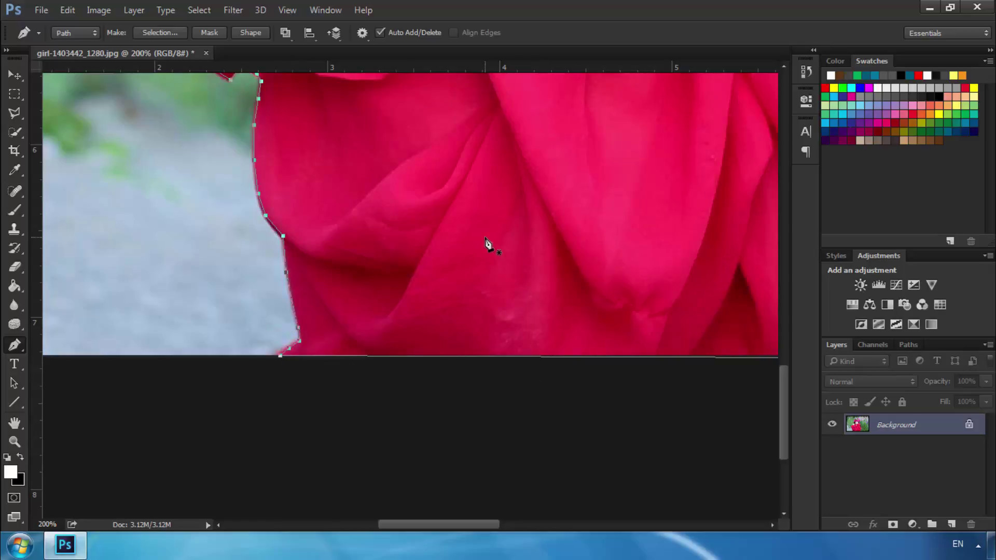
{"action": "key", "text": "ctrl+minus"}
{"action": "key", "text": "ctrl+minus"}
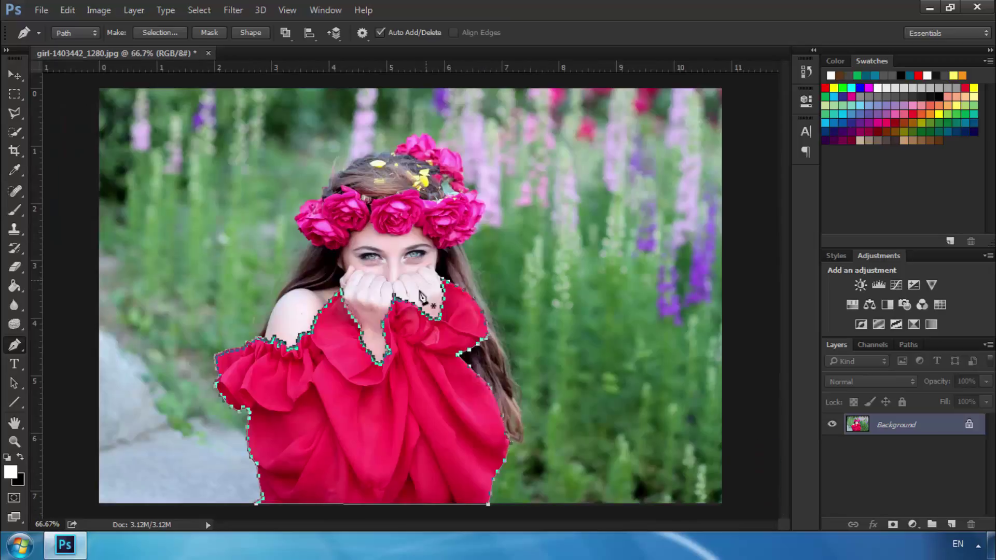
Convert the closed dress path into a selection with a 1 px feather radius.
{"action": "right_click", "coordinate": [347, 399]}
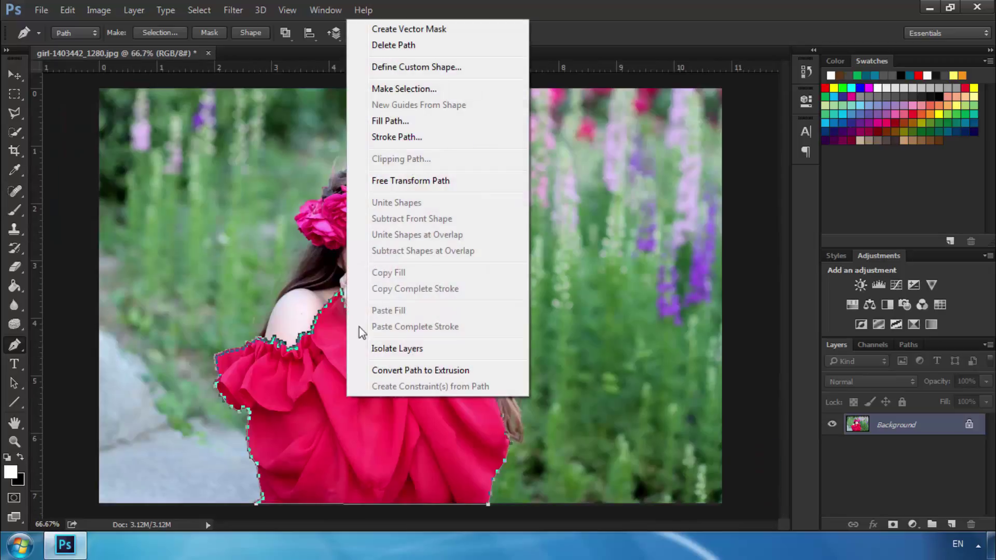
{"action": "left_click", "coordinate": [406, 89]}
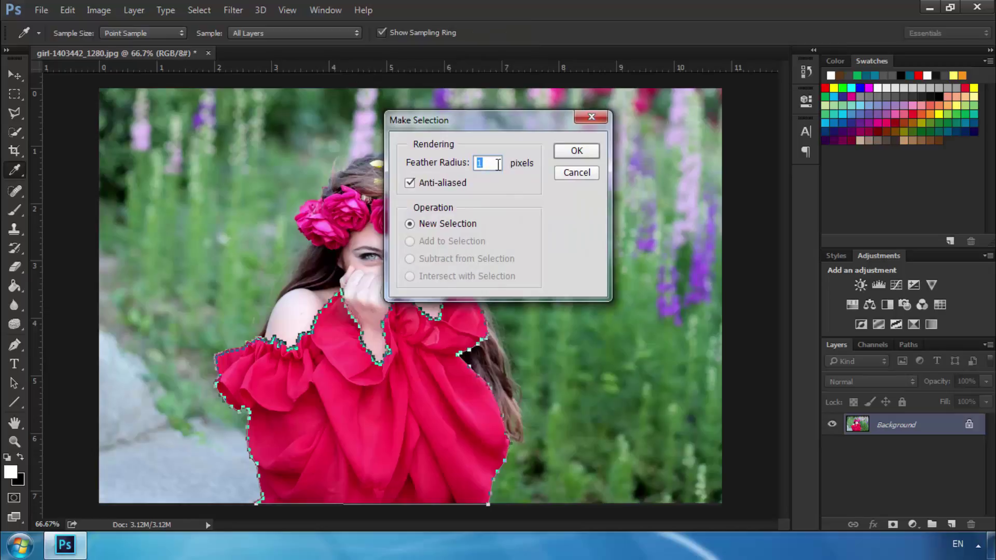
{"action": "left_click", "coordinate": [577, 150]}
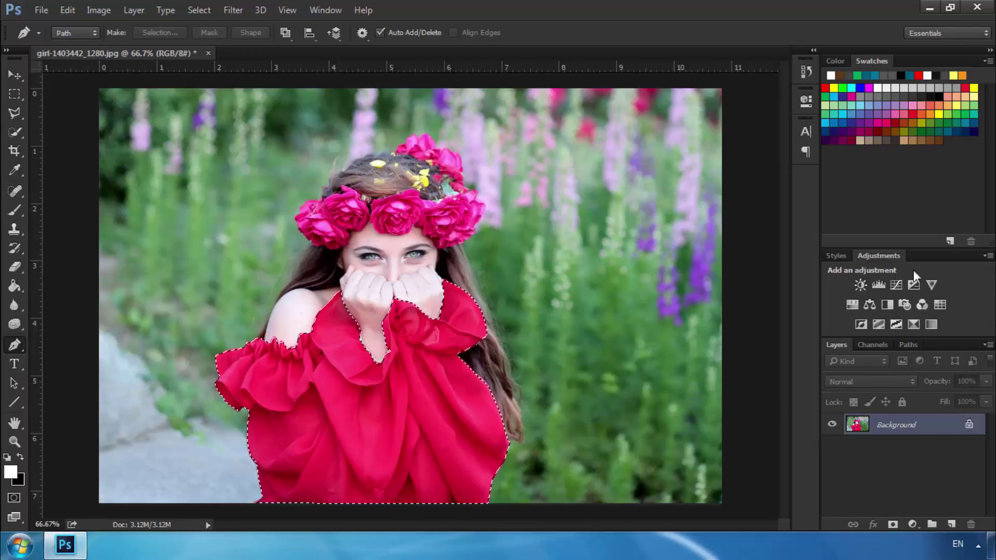
Add a dress-masked Hue/Saturation layer, shifting the hue and lowering saturation to turn the dress orange.
{"action": "left_click", "coordinate": [851, 305]}
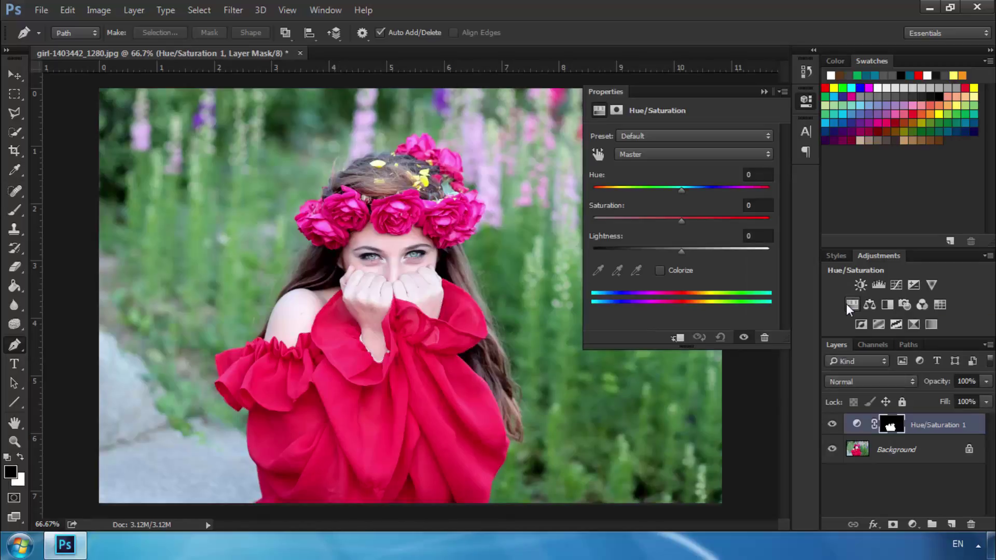
{"action": "left_click", "coordinate": [680, 191]}
{"action": "left_click_drag", "start_coordinate": [679, 192], "coordinate": [630, 197]}
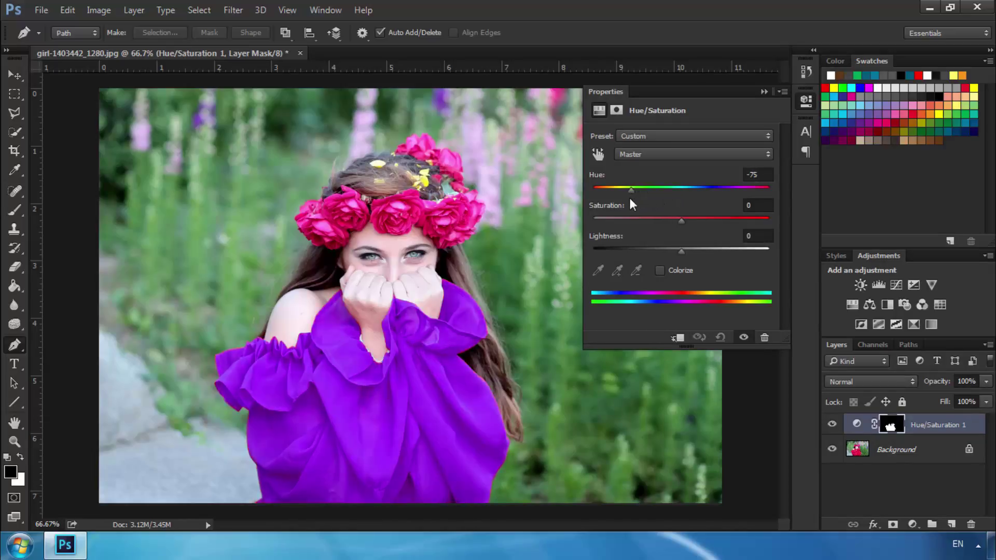
{"action": "left_click_drag", "start_coordinate": [681, 220], "coordinate": [658, 219]}
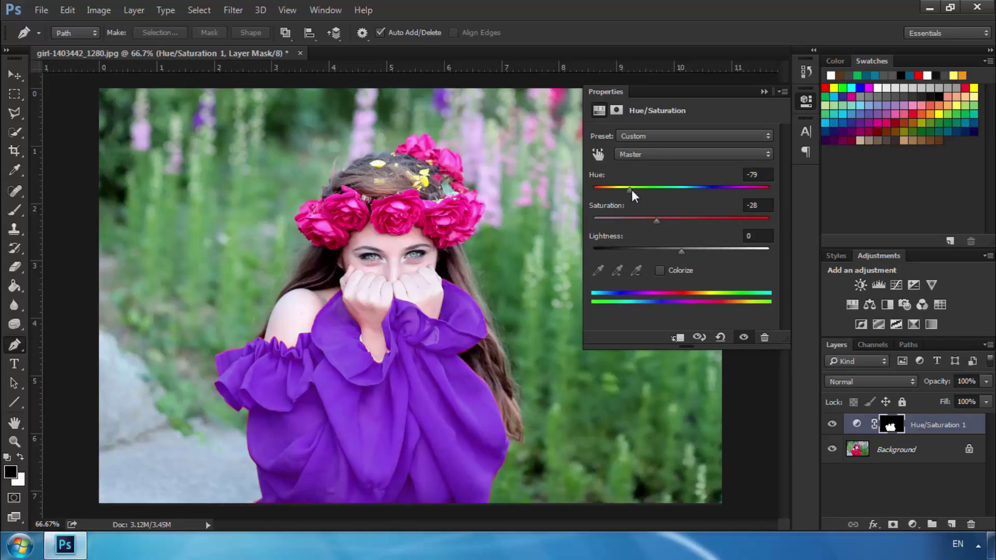
{"action": "mouse_move", "coordinate": [631, 191]}
{"action": "left_mouse_down"}
{"action": "mouse_move", "coordinate": [776, 204]}
{"action": "mouse_move", "coordinate": [721, 206]}
{"action": "left_mouse_up"}
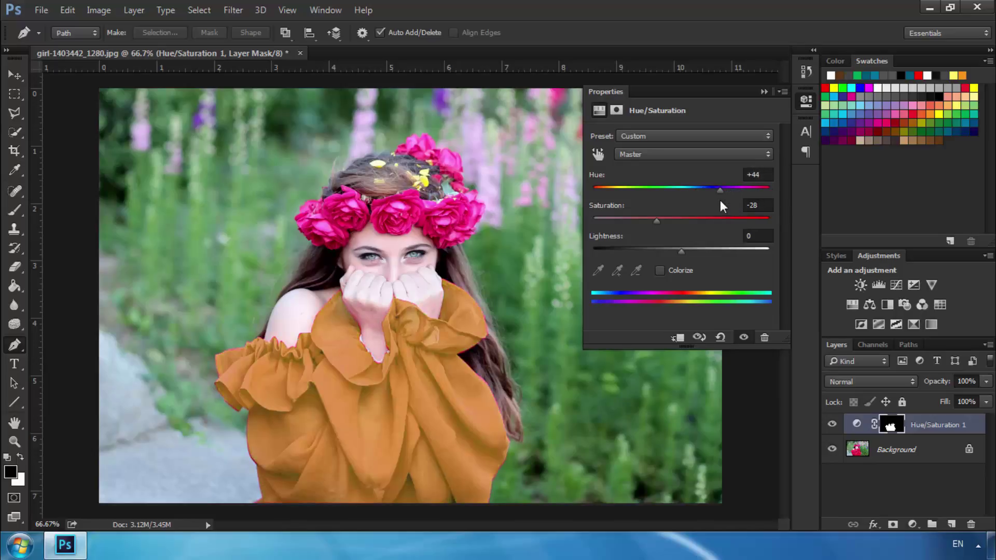
Set the dress adjustment to Saturation -33, Lightness -14 and Hue -18 for muted magenta.
{"action": "left_click_drag", "start_coordinate": [652, 222], "coordinate": [633, 220]}
{"action": "mouse_move", "coordinate": [687, 250]}
{"action": "left_mouse_down"}
{"action": "mouse_move", "coordinate": [655, 247]}
{"action": "mouse_move", "coordinate": [668, 248]}
{"action": "mouse_move", "coordinate": [660, 239]}
{"action": "left_mouse_up"}
{"action": "mouse_move", "coordinate": [710, 189]}
{"action": "left_mouse_down"}
{"action": "mouse_move", "coordinate": [607, 181]}
{"action": "mouse_move", "coordinate": [693, 191]}
{"action": "left_mouse_up"}
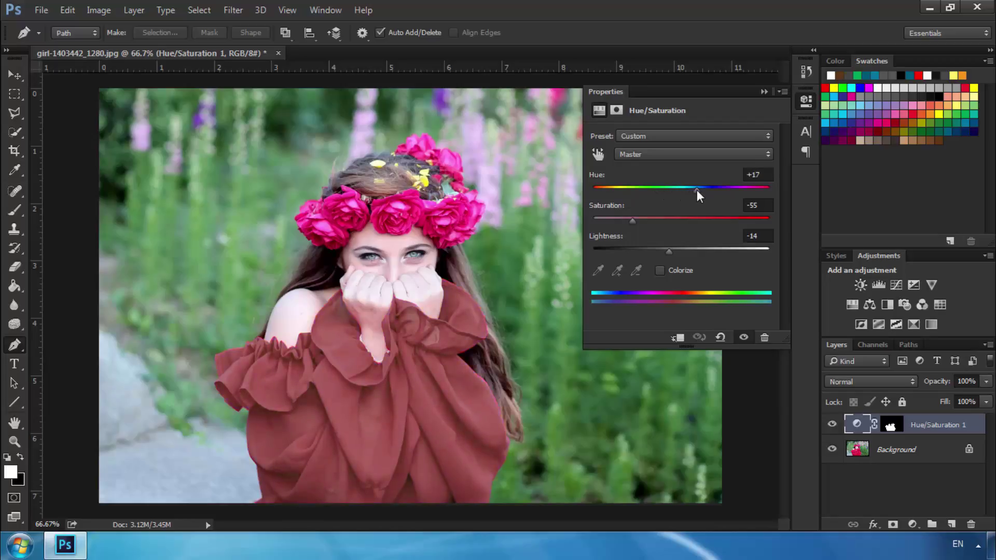
{"action": "mouse_move", "coordinate": [697, 191]}
{"action": "left_mouse_down"}
{"action": "mouse_move", "coordinate": [766, 190]}
{"action": "mouse_move", "coordinate": [651, 190]}
{"action": "left_mouse_up"}
{"action": "mouse_move", "coordinate": [632, 220]}
{"action": "left_mouse_down"}
{"action": "mouse_move", "coordinate": [652, 222]}
{"action": "mouse_move", "coordinate": [665, 192]}
{"action": "left_mouse_up"}
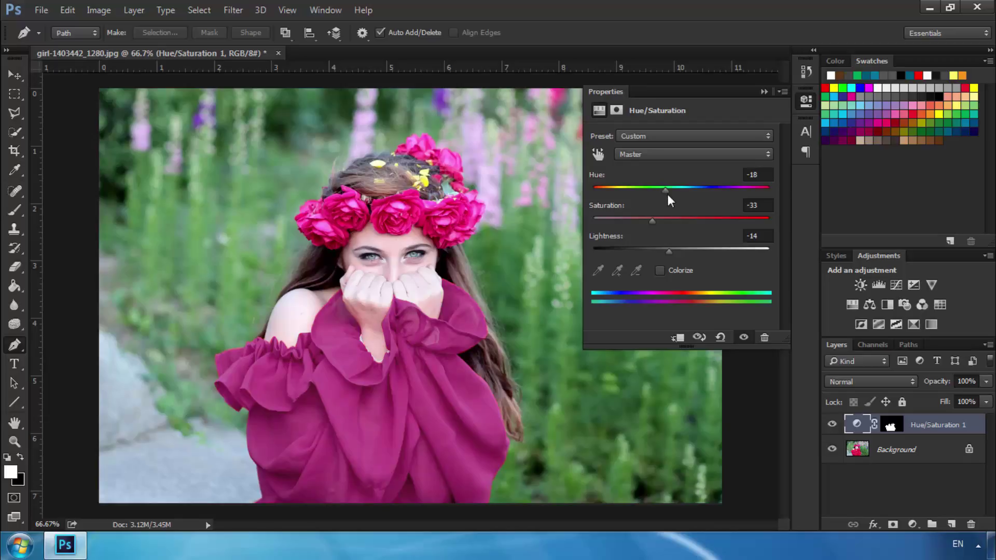